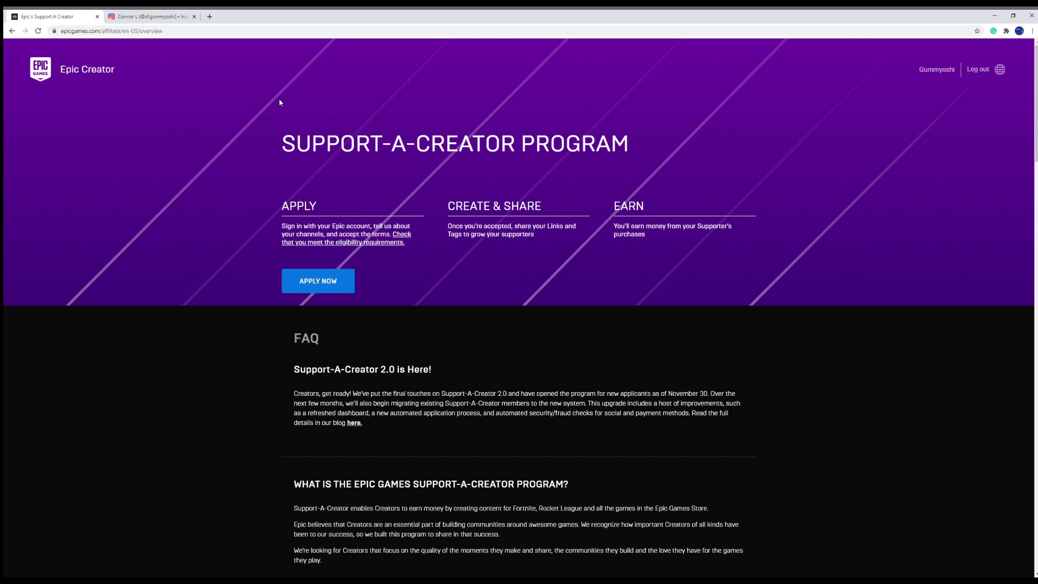
# - Switch to the Instagram profile page showing 4 posts
pyautogui.click(146, 16)
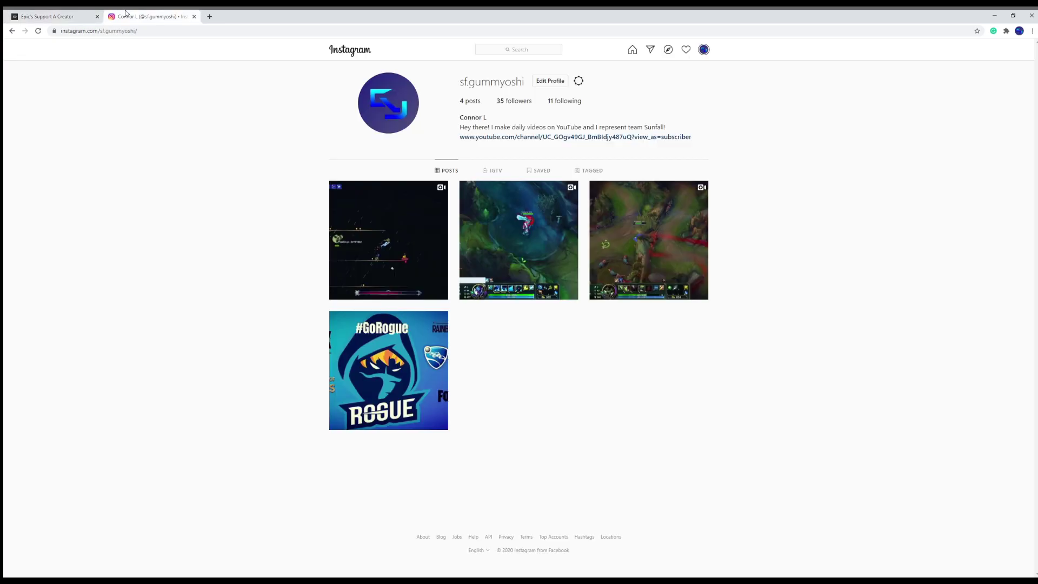
# - Go back to the Support-A-Creator program overview and start the application form
pyautogui.click(32, 17)
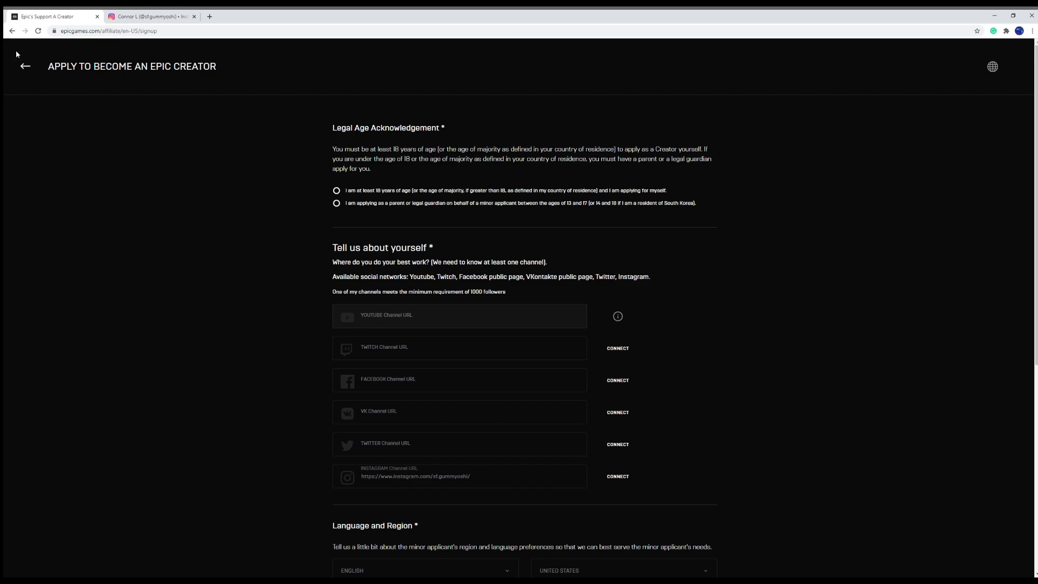
pyautogui.click(24, 64)
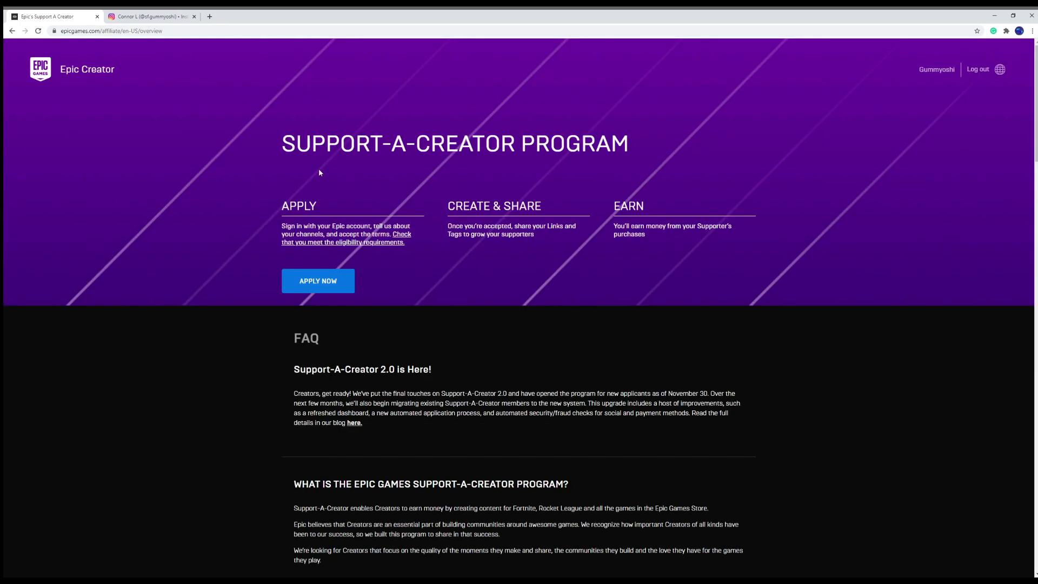
pyautogui.click(318, 281)
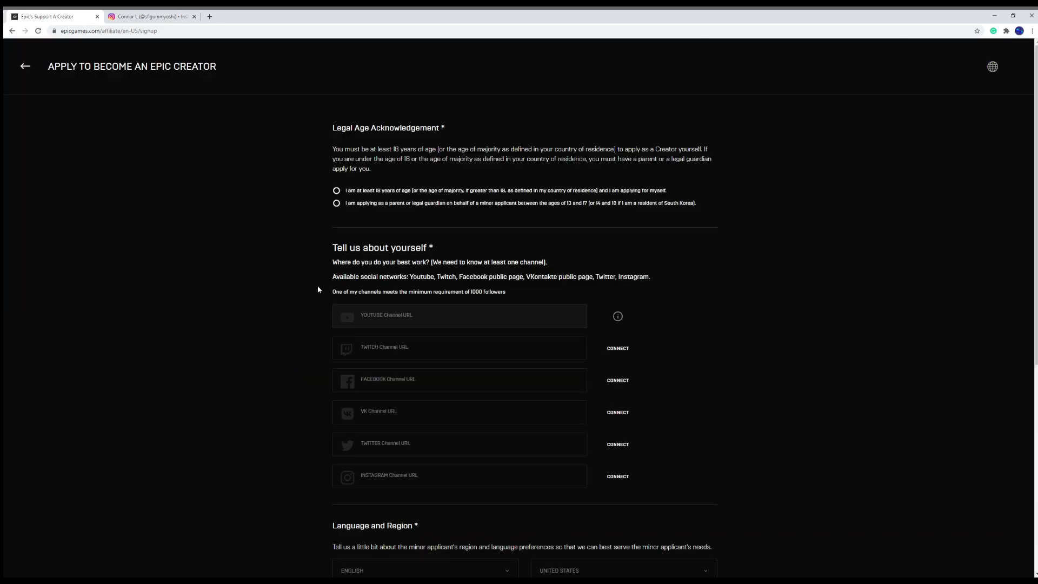
pyautogui.scroll(-3, 367, 346)
pyautogui.scroll(3, 421, 399)
pyautogui.click(420, 402)
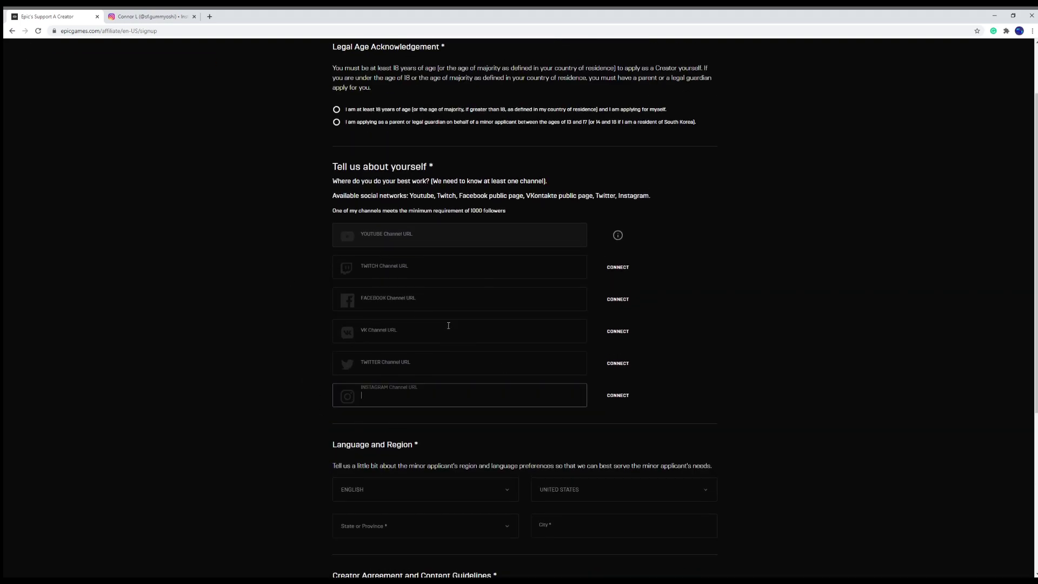
pyautogui.click(250, 348)
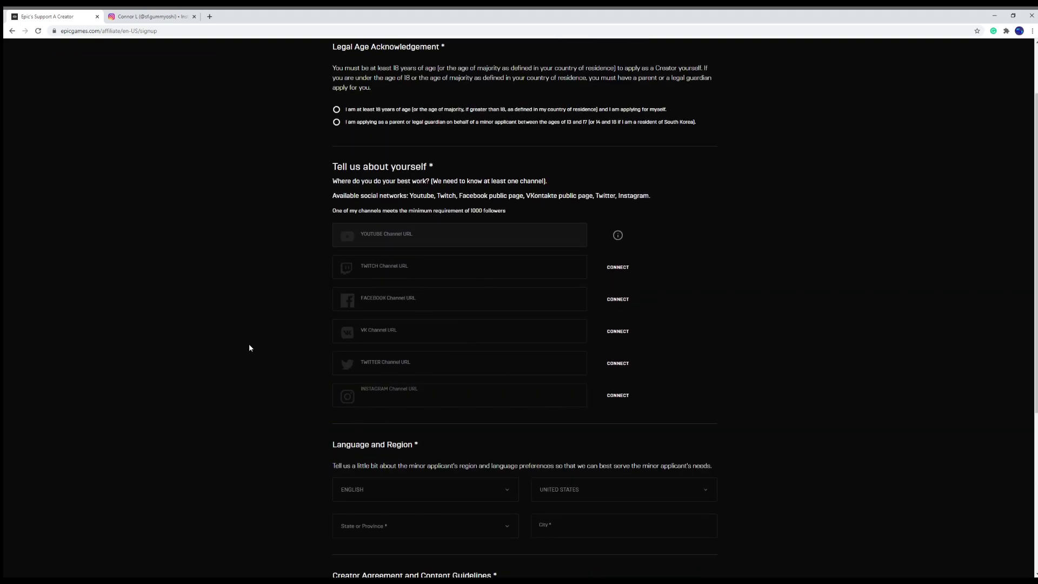
# - Copy the Instagram profile's web address from the Instagram page
pyautogui.click(136, 14)
pyautogui.click(141, 103)
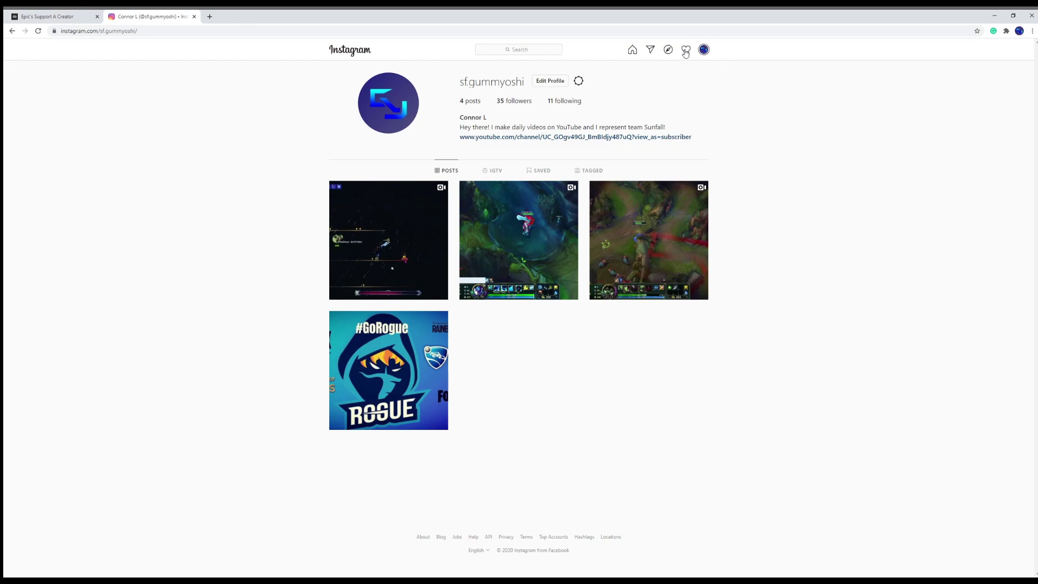
pyautogui.click(703, 50)
pyautogui.click(708, 71)
pyautogui.click(227, 30)
pyautogui.hotkey('ctrl', 'c')
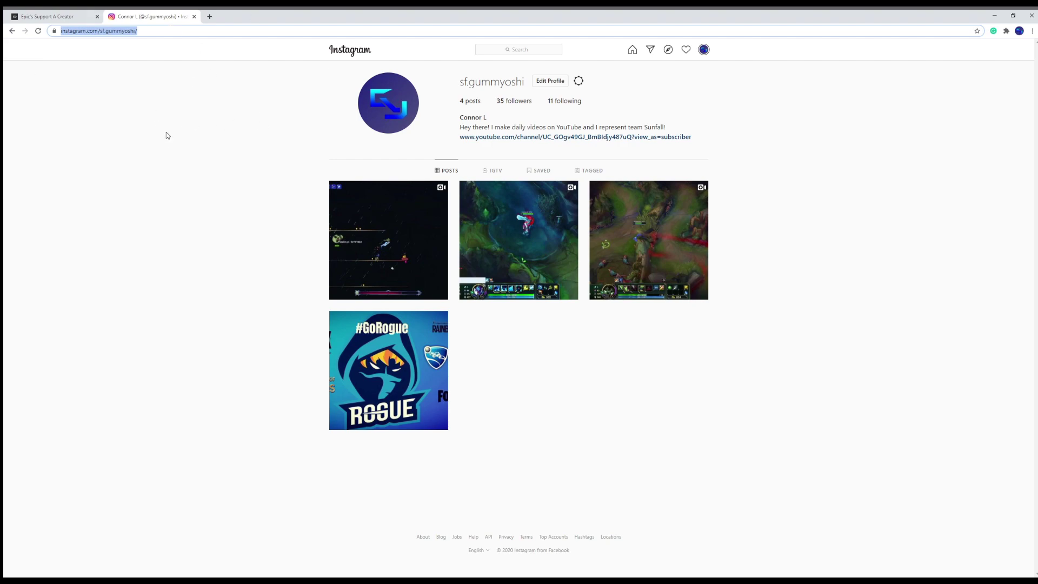
# - Paste the profile address into INSTAGRAM Channel URL and connect the channel
pyautogui.click(167, 135)
pyautogui.click(49, 15)
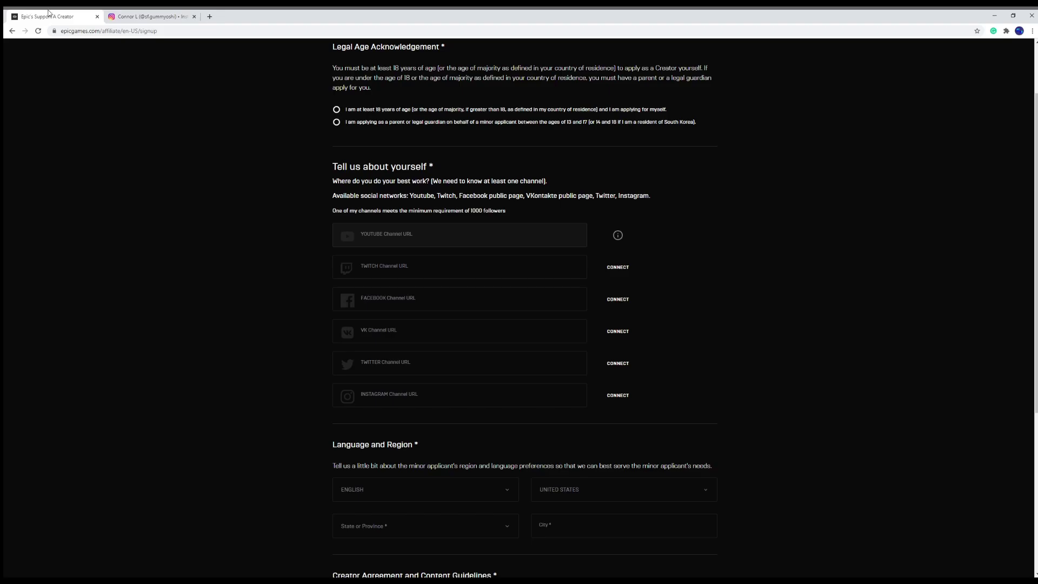
pyautogui.click(410, 398)
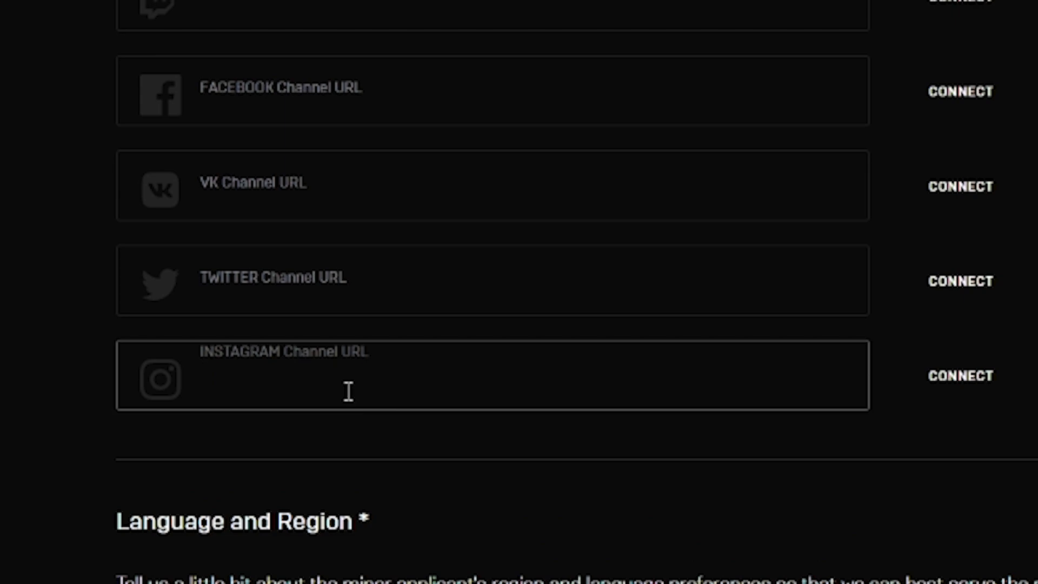
pyautogui.hotkey('ctrl', 'v')
pyautogui.click(935, 377)
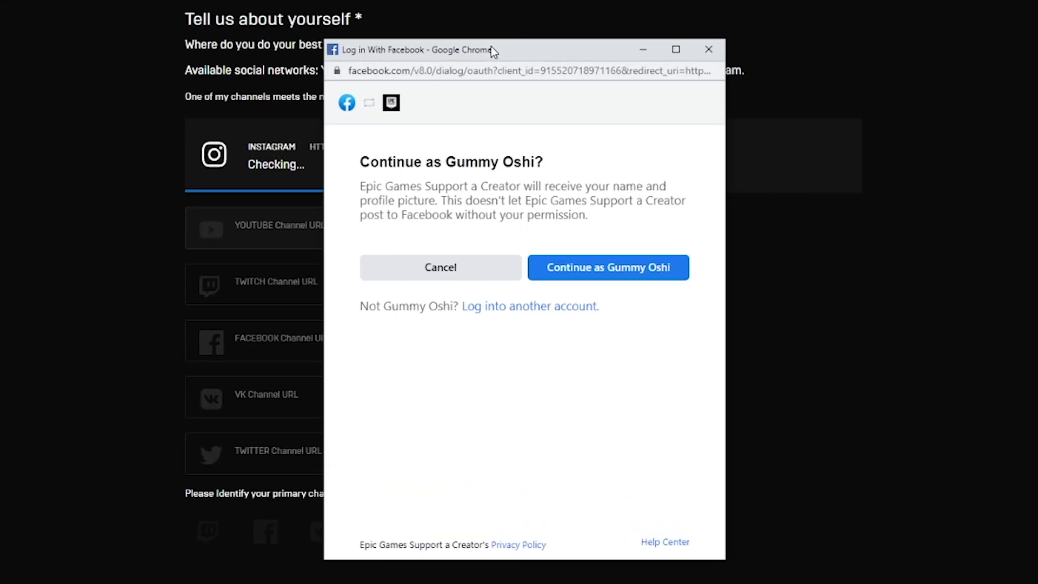
# - Move the Log in With Facebook window up and to the right
pyautogui.moveTo(492, 50); pyautogui.dragTo(512, 21)
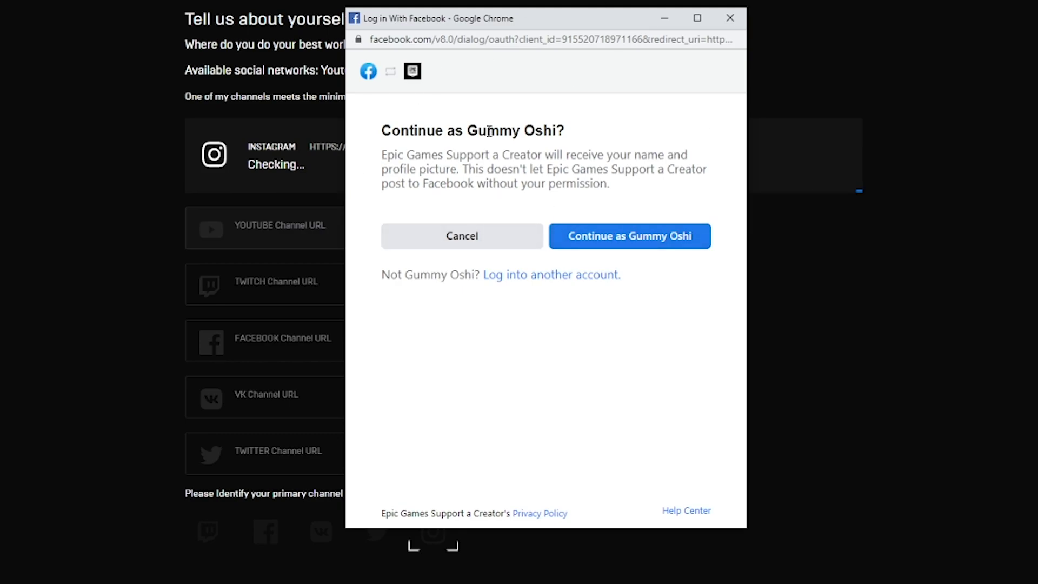
# - Continue as the signed-in Facebook account
pyautogui.click(612, 244)
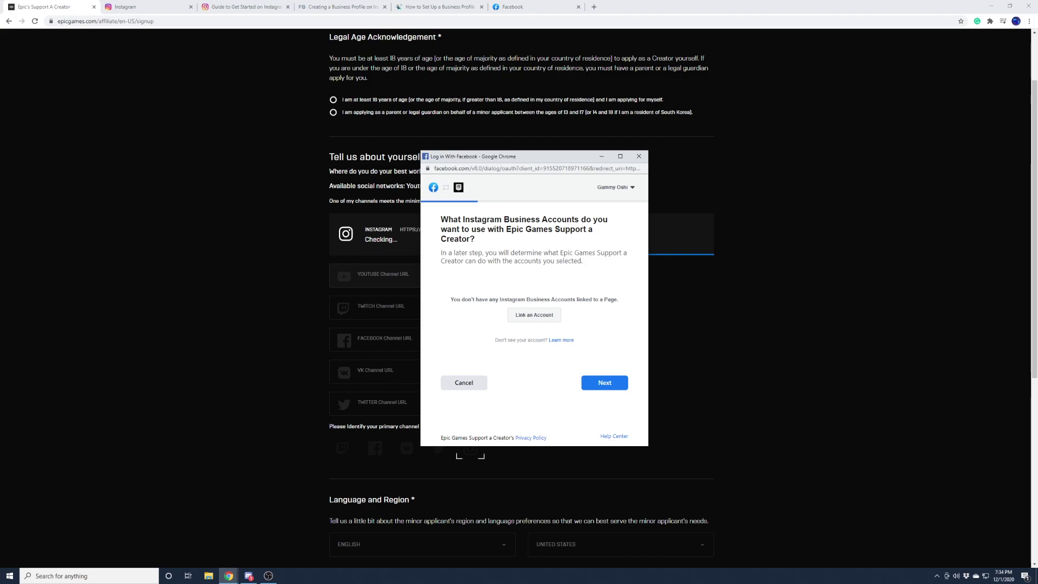
# - Create the Facebook Page 'Support a Creator Instagram Linking' as a Gaming Video Creator page
pyautogui.click(523, 6)
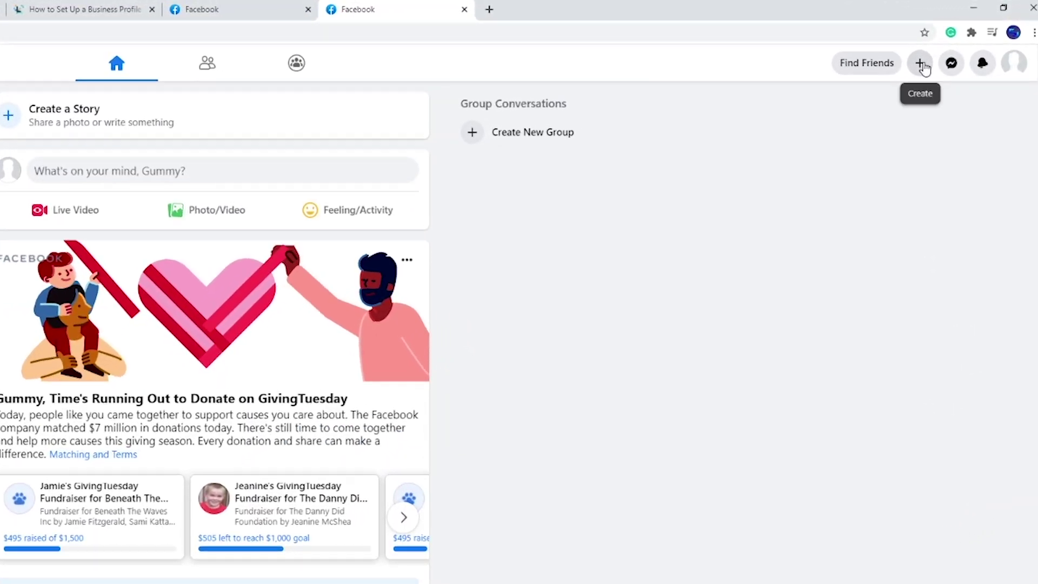
pyautogui.click(922, 66)
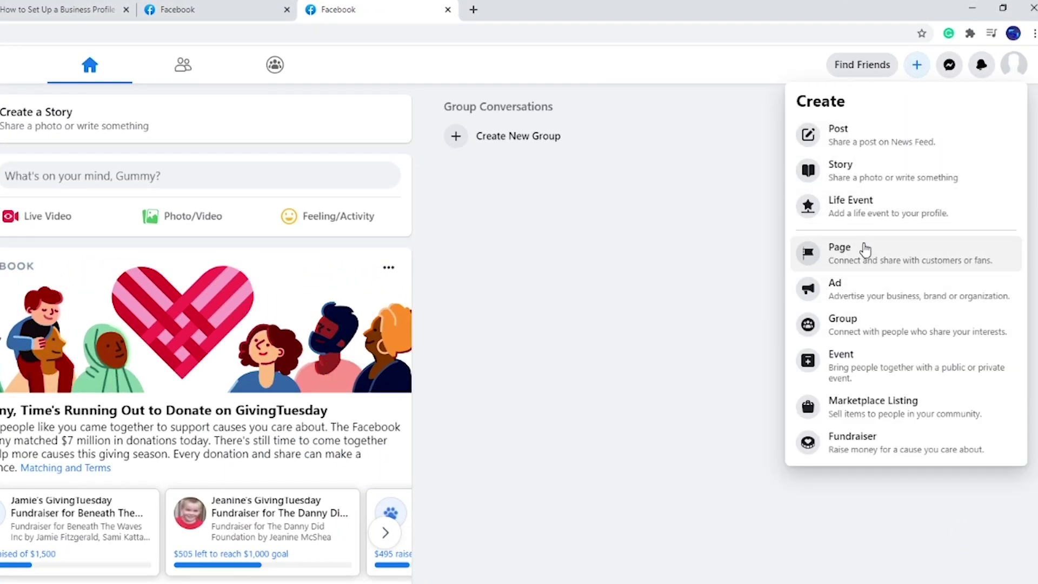
pyautogui.click(859, 258)
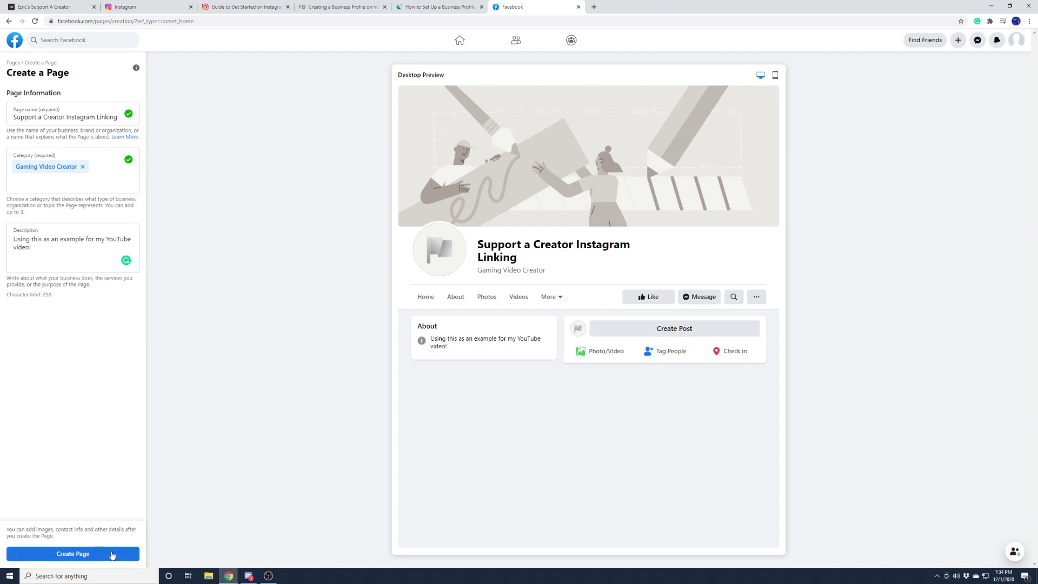
pyautogui.click(112, 554)
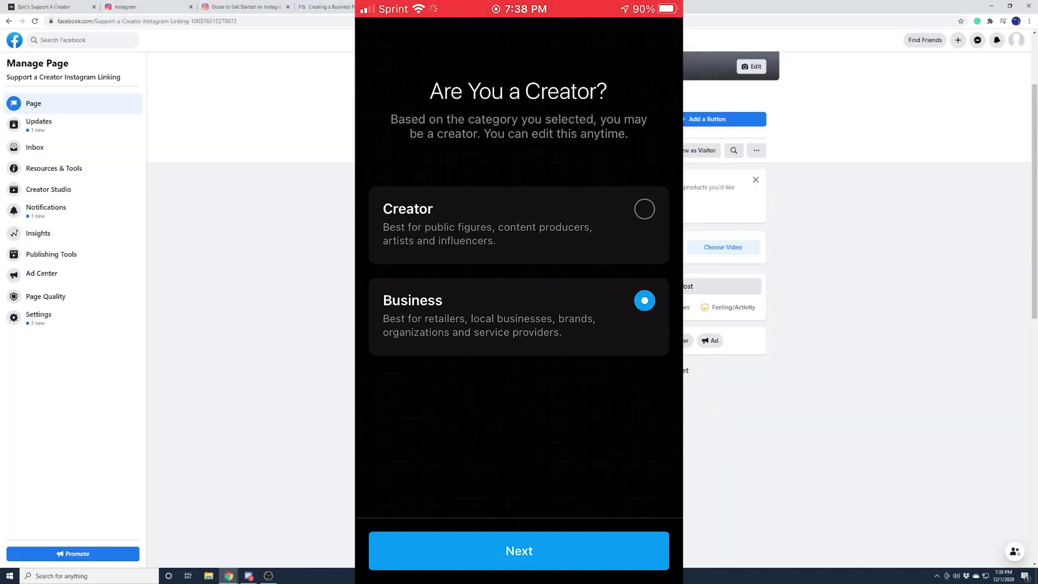
# - Confirm Business as the Instagram professional account type
pyautogui.click(519, 550)
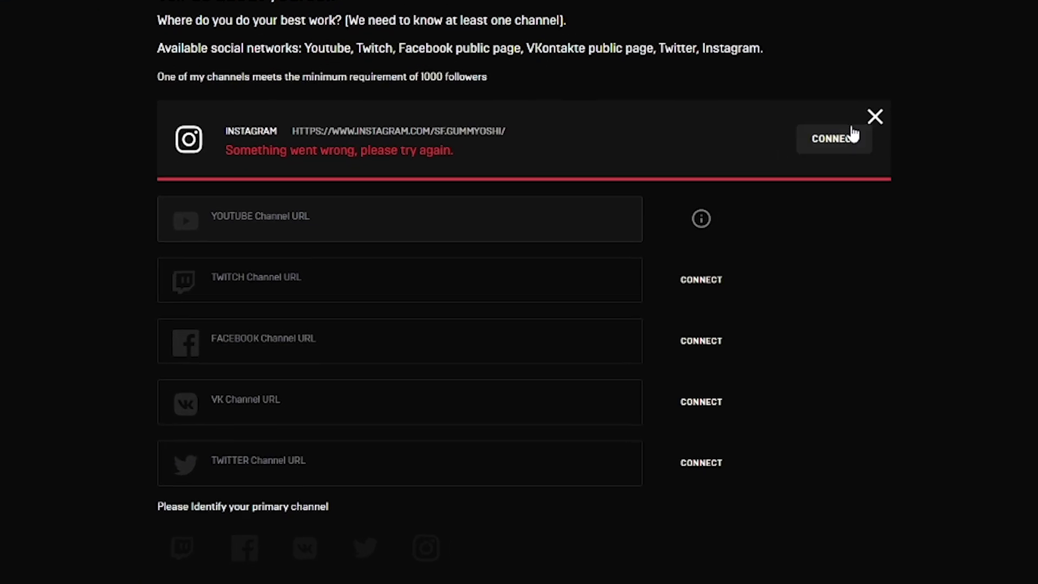
# - Replace the failed Instagram entry with the saved profile URL, reconnect, and tick the business account
pyautogui.click(874, 114)
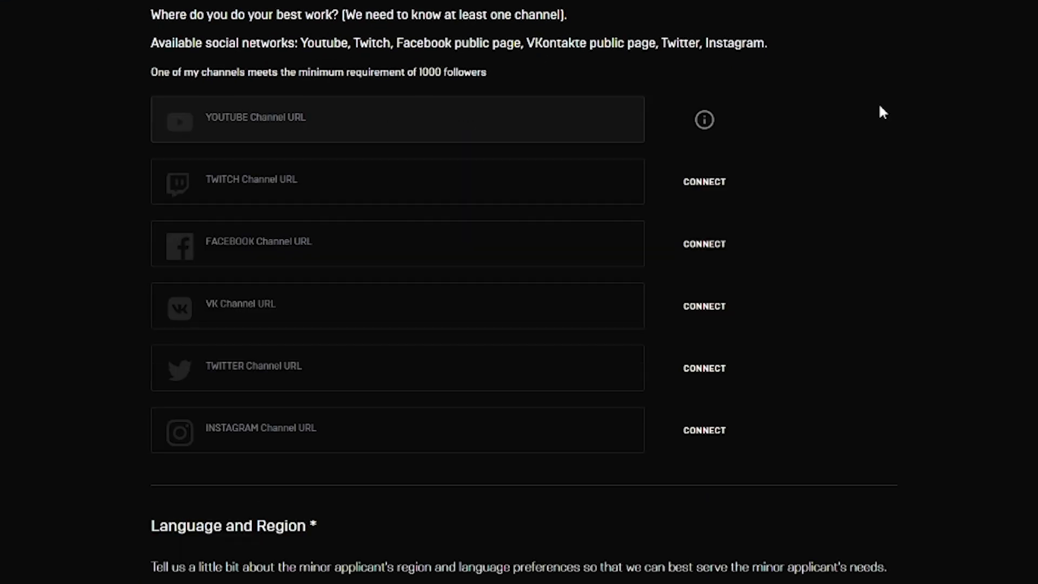
pyautogui.click(398, 430)
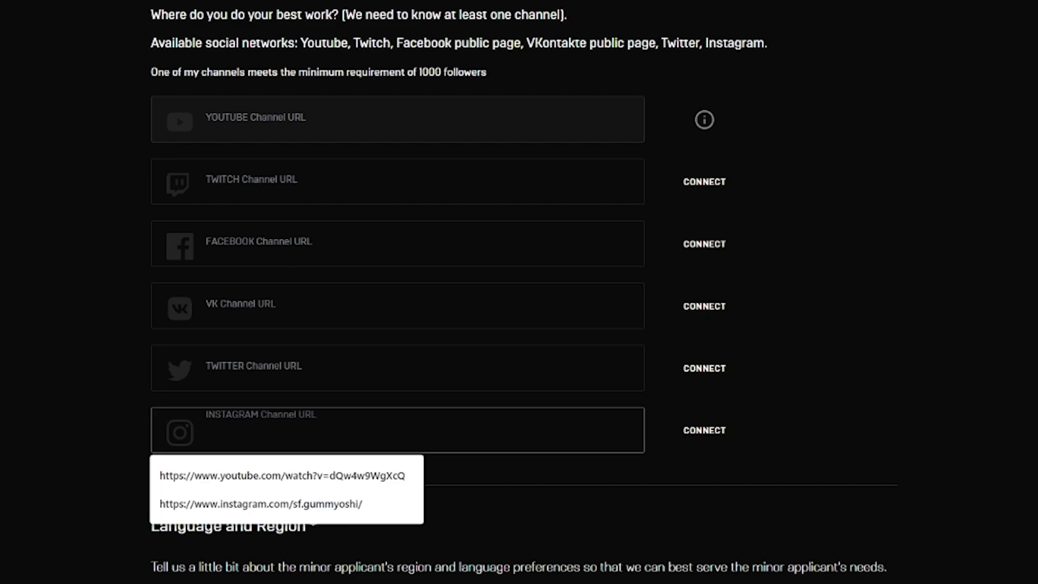
pyautogui.click(261, 504)
pyautogui.click(705, 430)
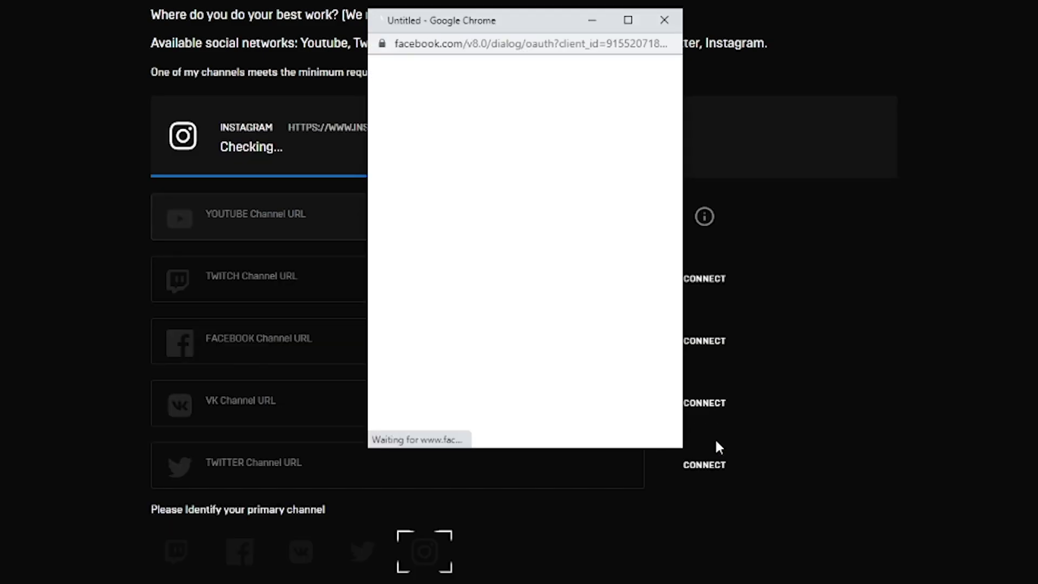
pyautogui.click(611, 262)
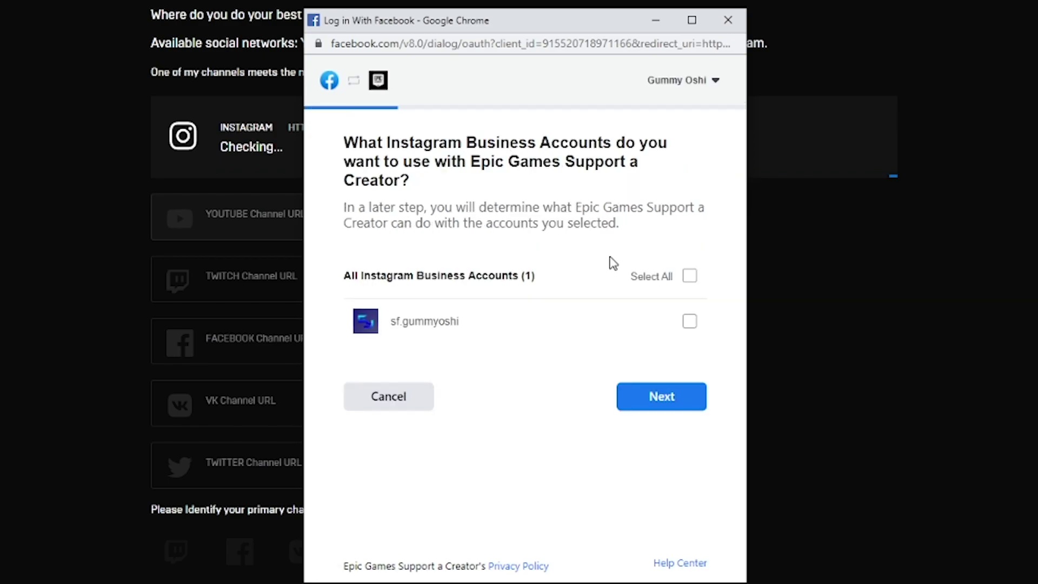
pyautogui.click(689, 323)
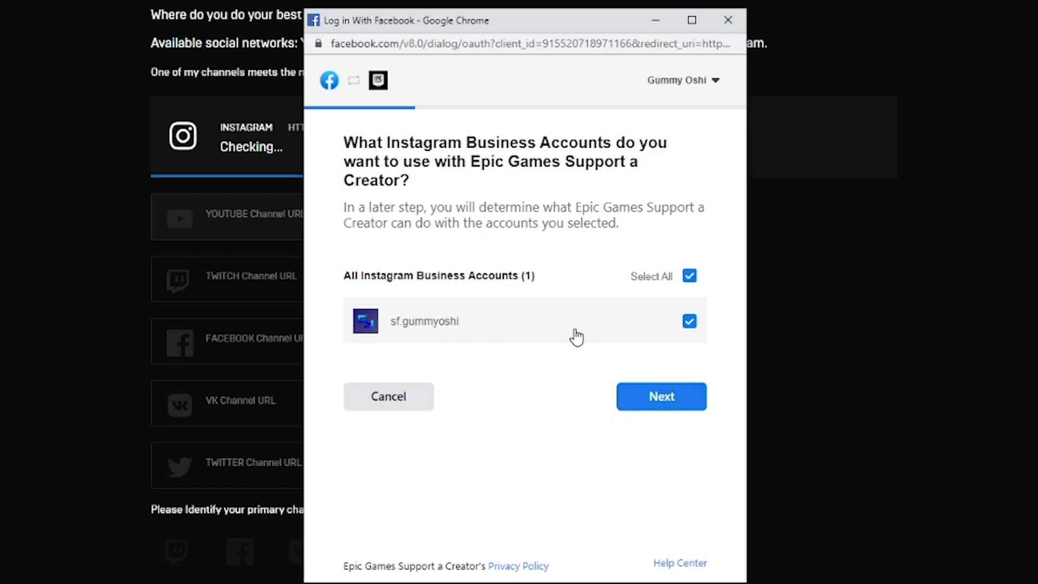
# - Select the Support a Creator Instagram Linking Page and finish with all three permissions on
pyautogui.click(646, 403)
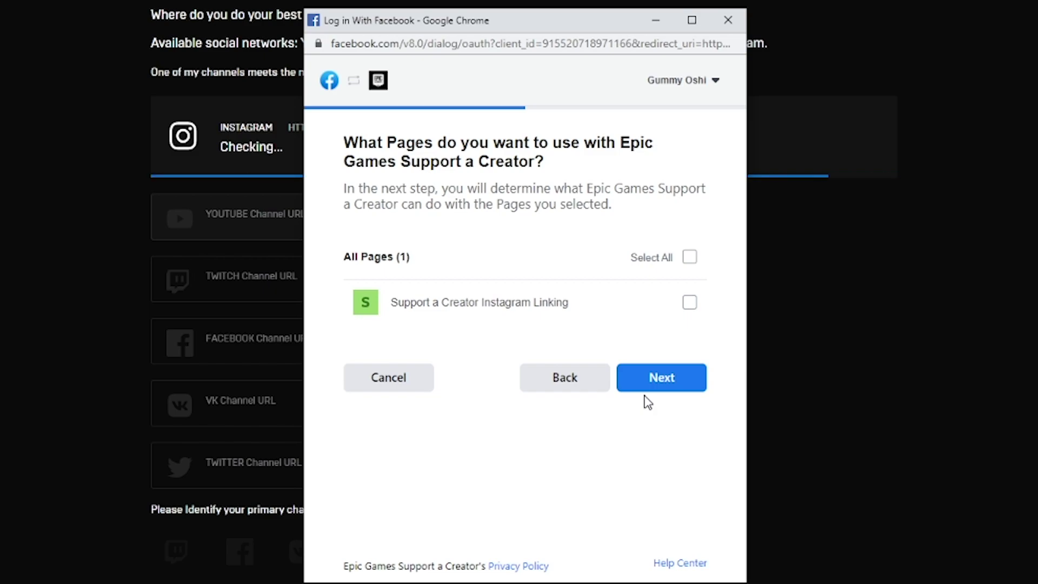
pyautogui.click(665, 313)
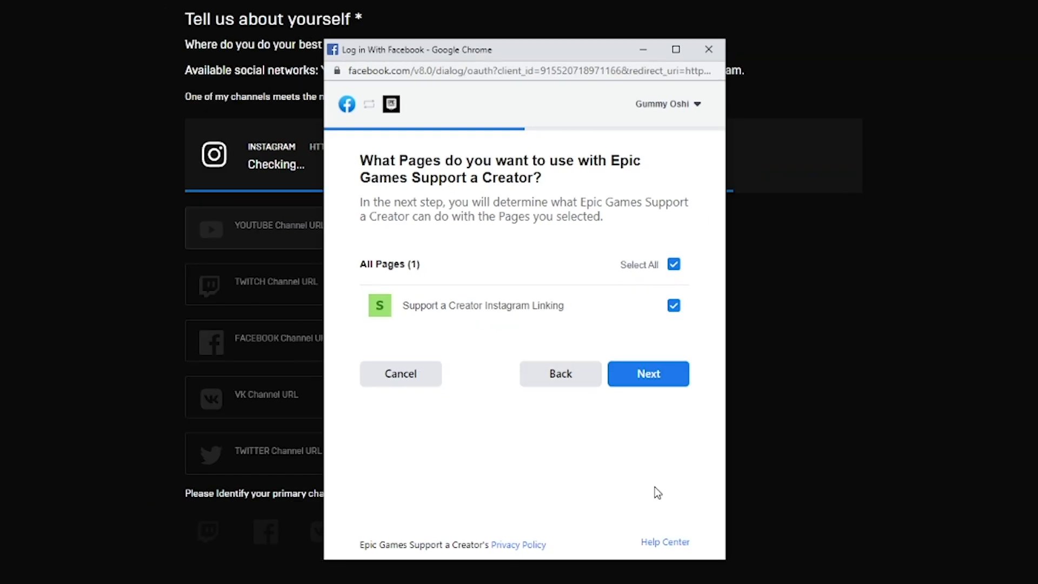
pyautogui.click(649, 381)
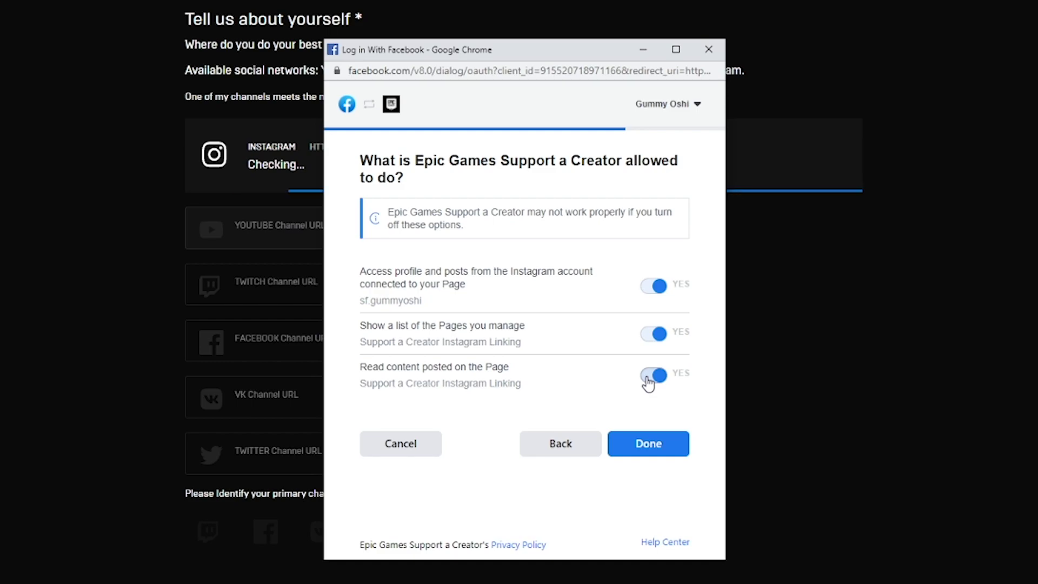
pyautogui.click(653, 376)
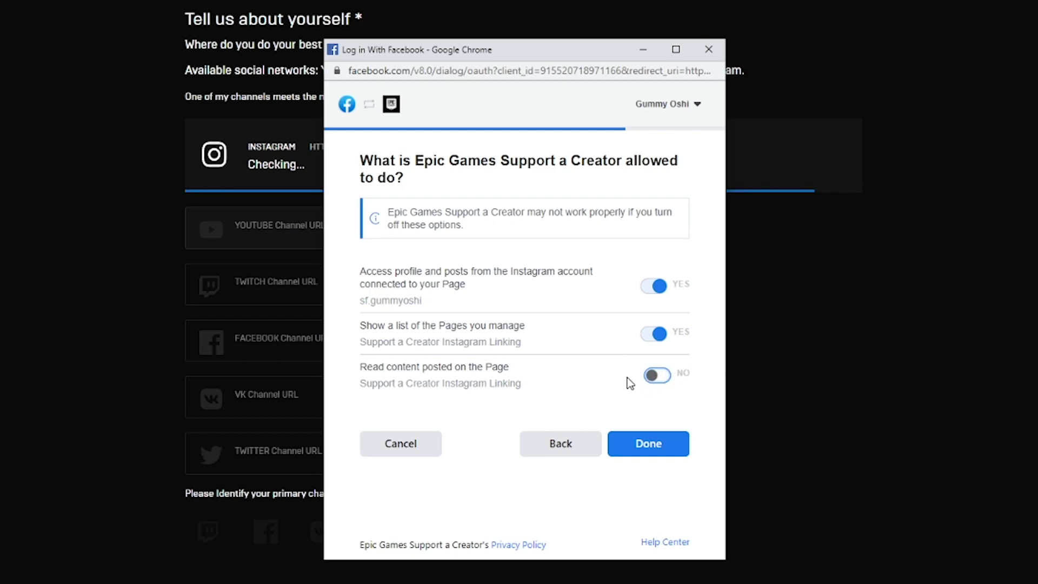
pyautogui.click(653, 377)
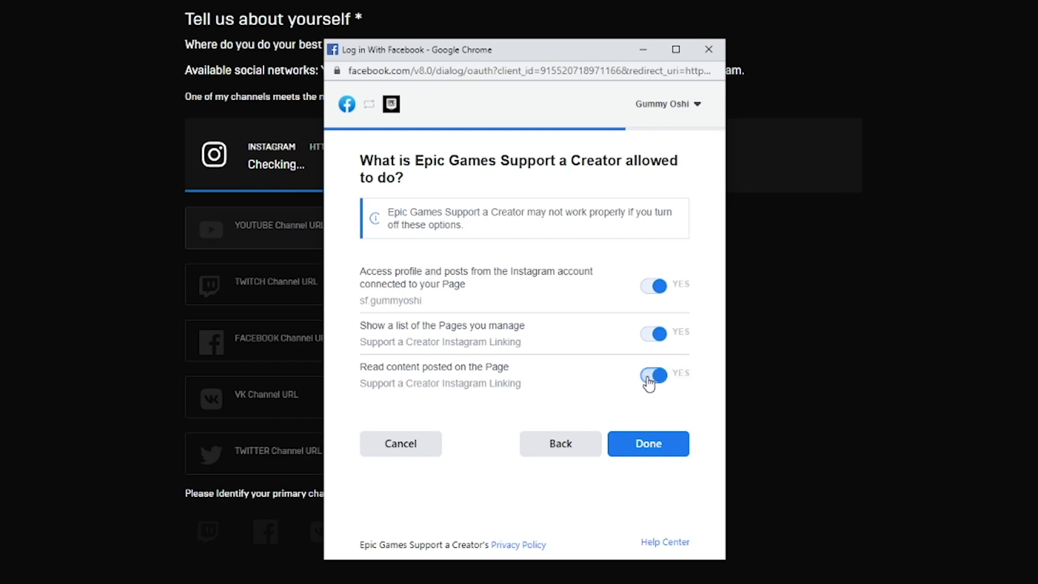
pyautogui.click(632, 449)
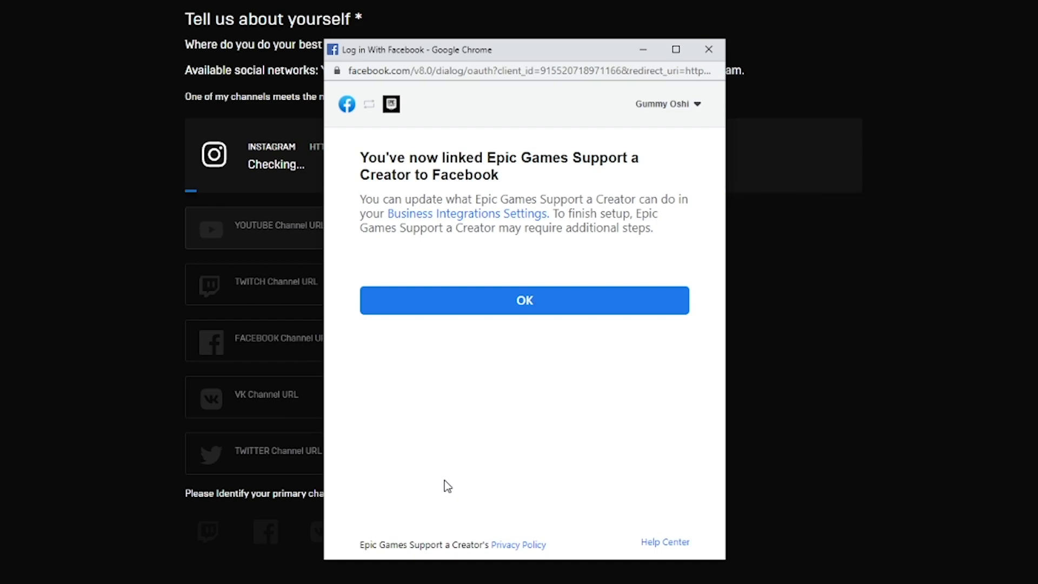
# - Acknowledge the completed Facebook link with OK
pyautogui.click(469, 306)
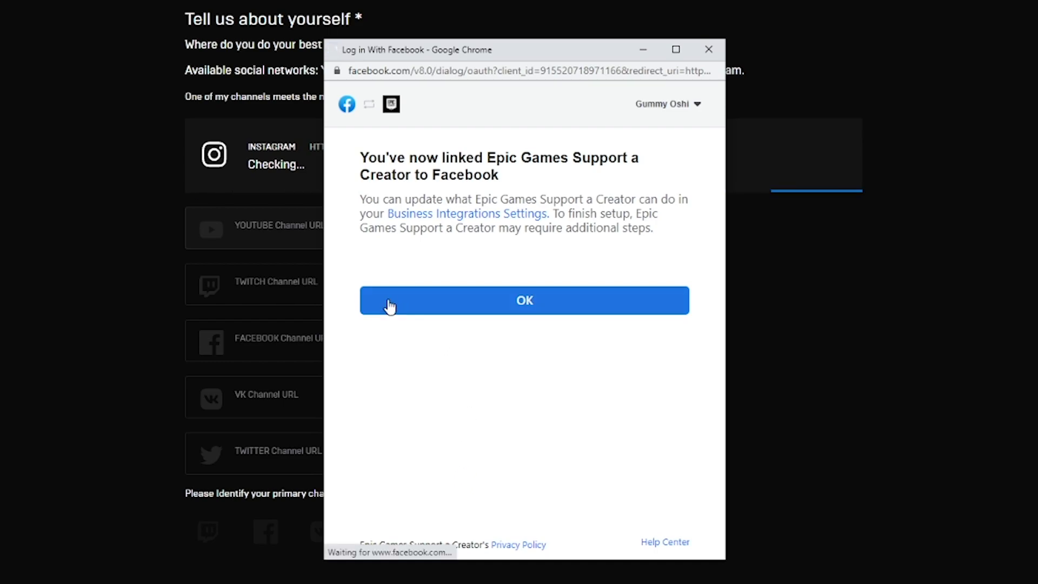